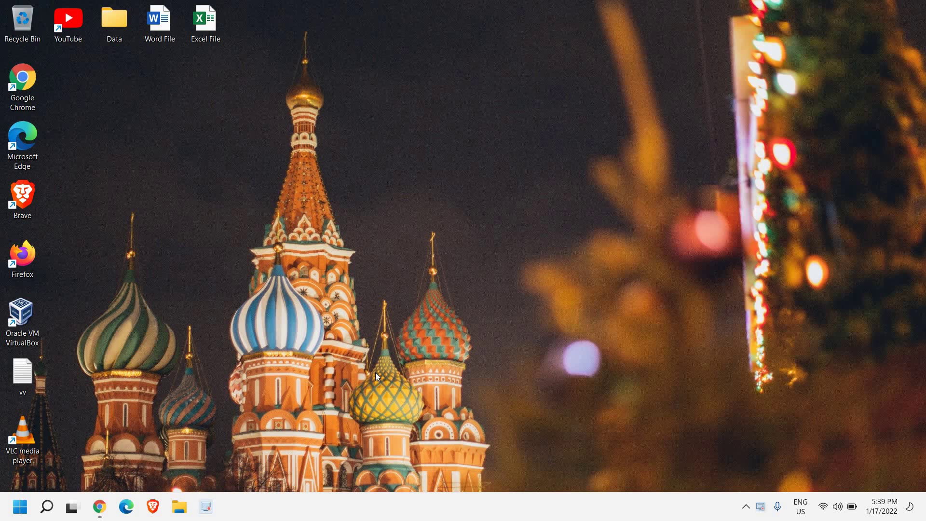
- Launch Microsoft Edge from the taskbar shortcut and open its main menu
{"action": "left_click", "coordinate": [126, 506]}
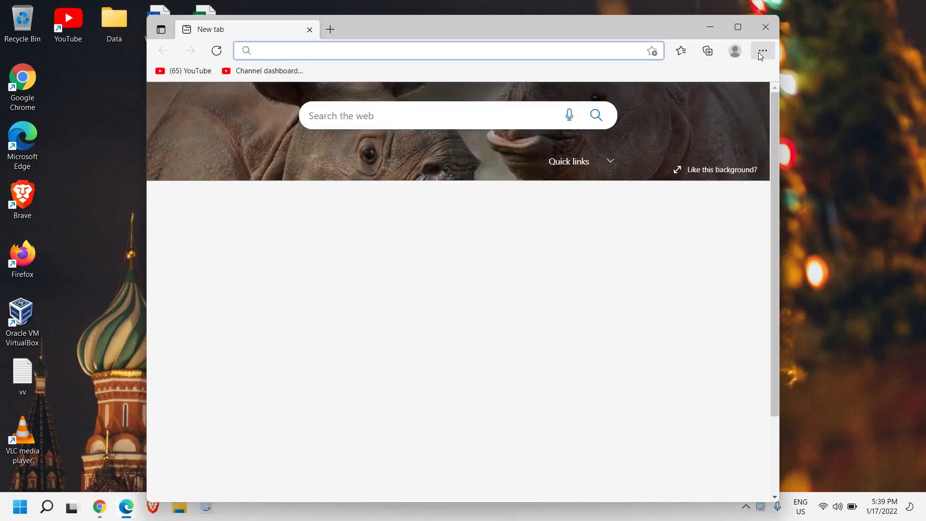
{"action": "left_click", "coordinate": [762, 51]}
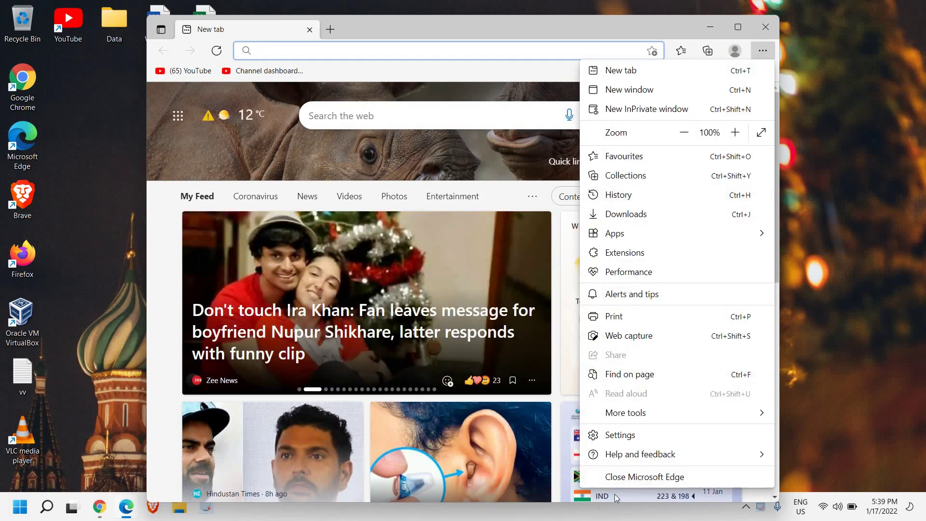
- Open Edge's 'Privacy, search, and services' settings page with the window maximized
{"action": "left_click", "coordinate": [610, 437]}
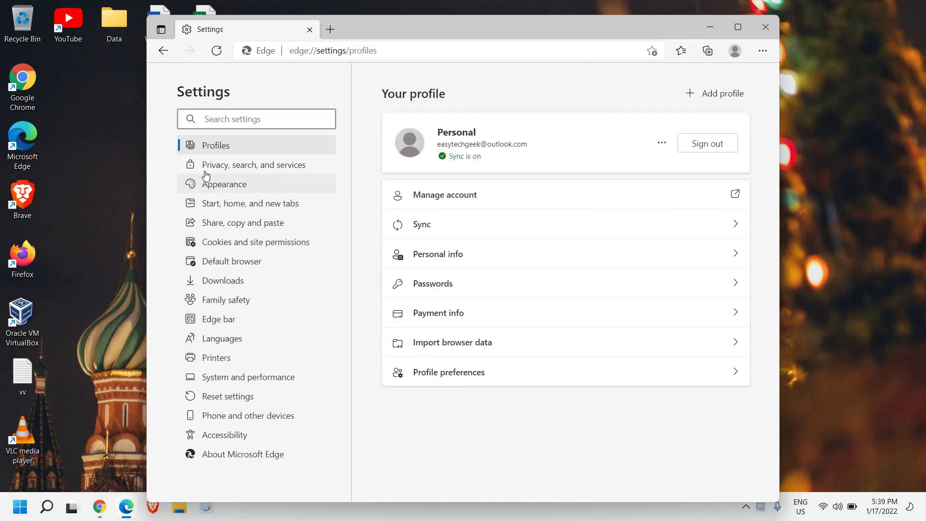
{"action": "left_click", "coordinate": [255, 165]}
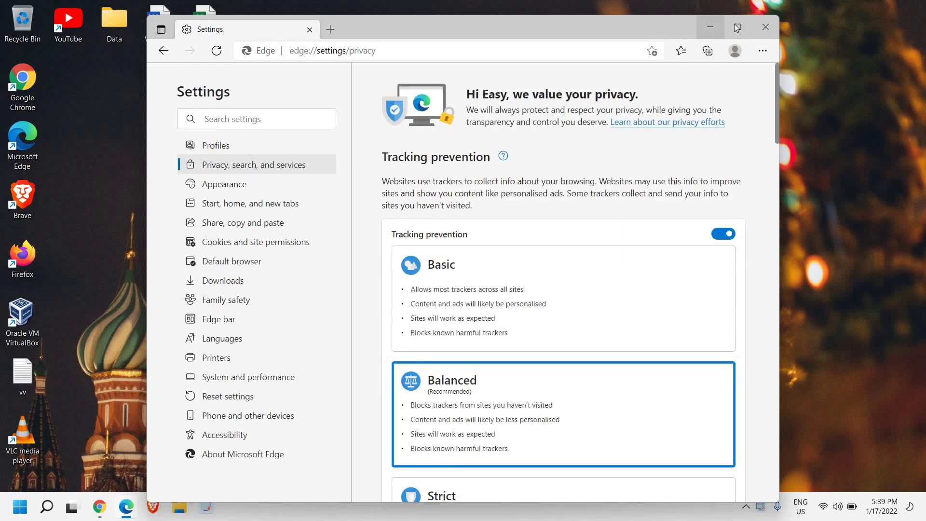
{"action": "left_click", "coordinate": [736, 27]}
{"action": "scroll", "coordinate": [512, 269], "scroll_direction": "down", "scroll_amount": 5}
{"action": "scroll", "coordinate": [513, 270], "scroll_direction": "down", "scroll_amount": 3}
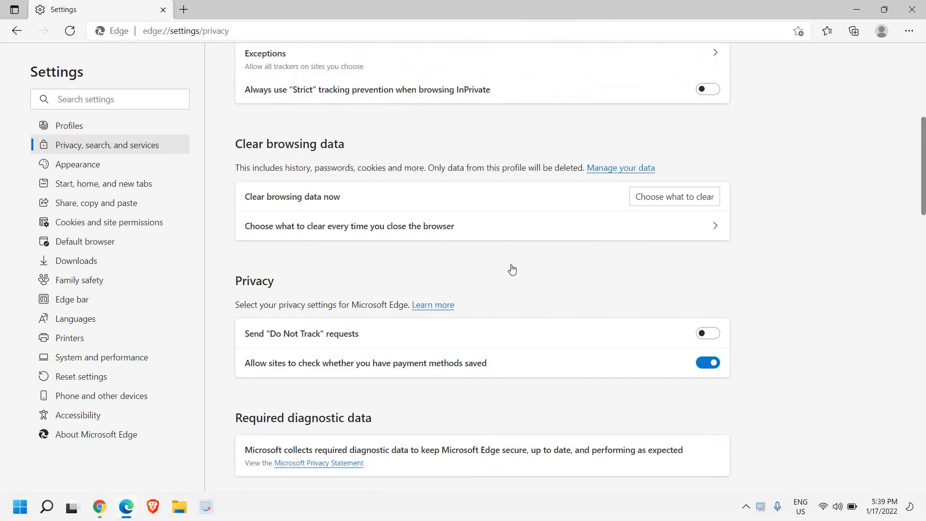
{"action": "scroll", "coordinate": [512, 270], "scroll_direction": "down", "scroll_amount": 5}
{"action": "scroll", "coordinate": [512, 269], "scroll_direction": "down", "scroll_amount": 5}
{"action": "scroll", "coordinate": [513, 269], "scroll_direction": "down", "scroll_amount": 5}
{"action": "scroll", "coordinate": [512, 269], "scroll_direction": "down", "scroll_amount": 5}
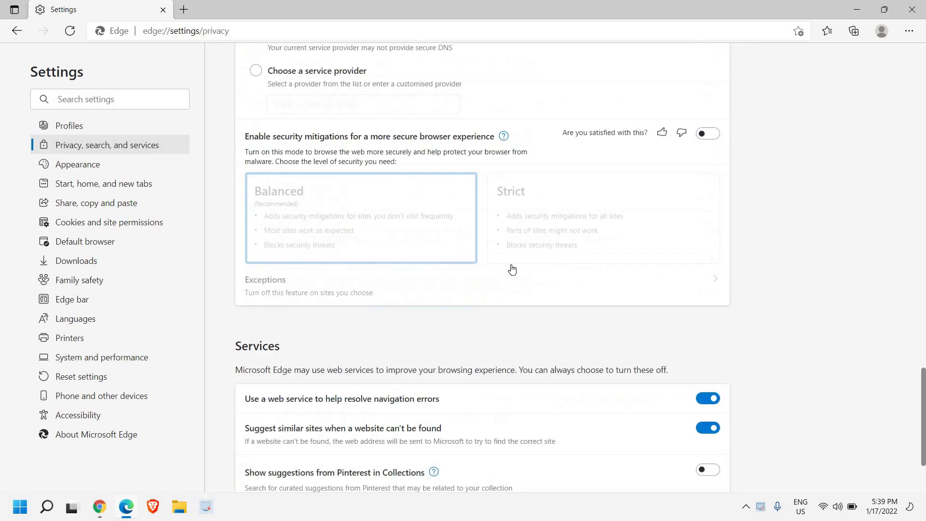
{"action": "scroll", "coordinate": [513, 269], "scroll_direction": "down", "scroll_amount": 3}
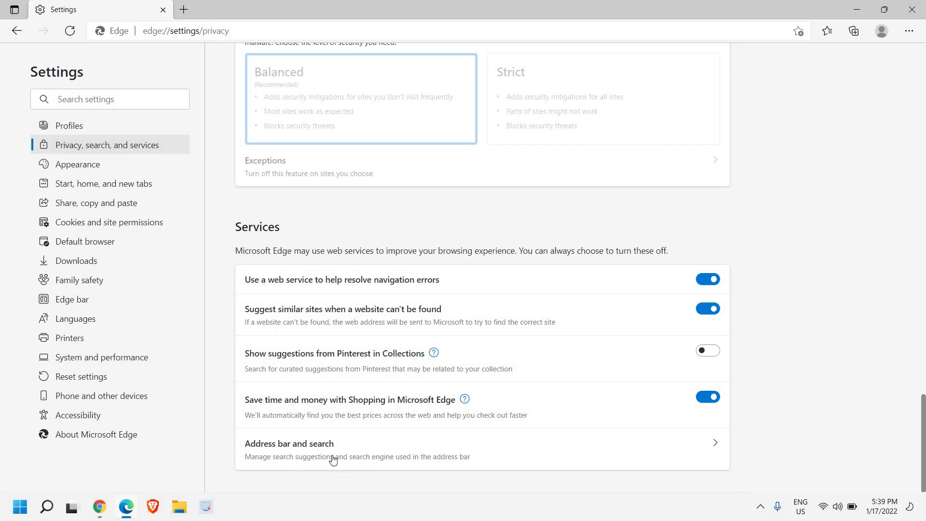
- Change Edge's address-bar search engine from Bing to Google, then close and reopen Edge
{"action": "left_click", "coordinate": [370, 452]}
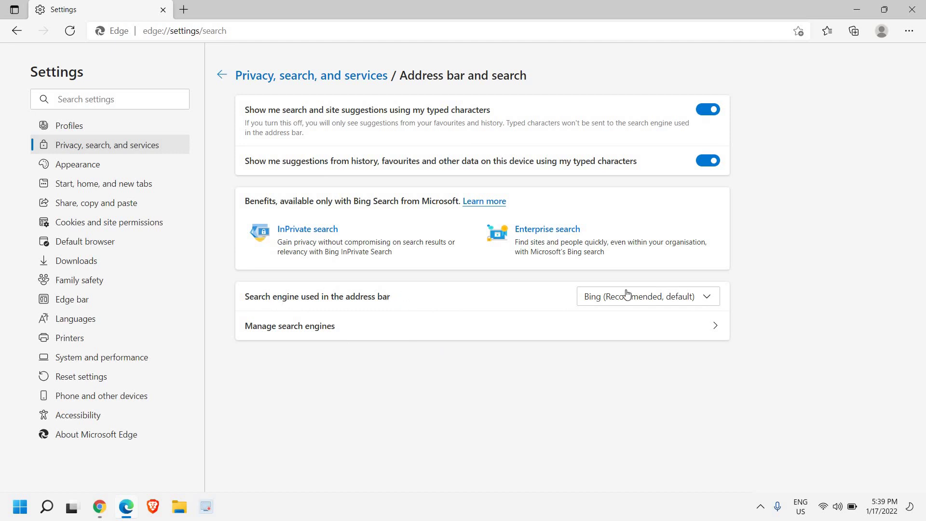
{"action": "left_click", "coordinate": [646, 298]}
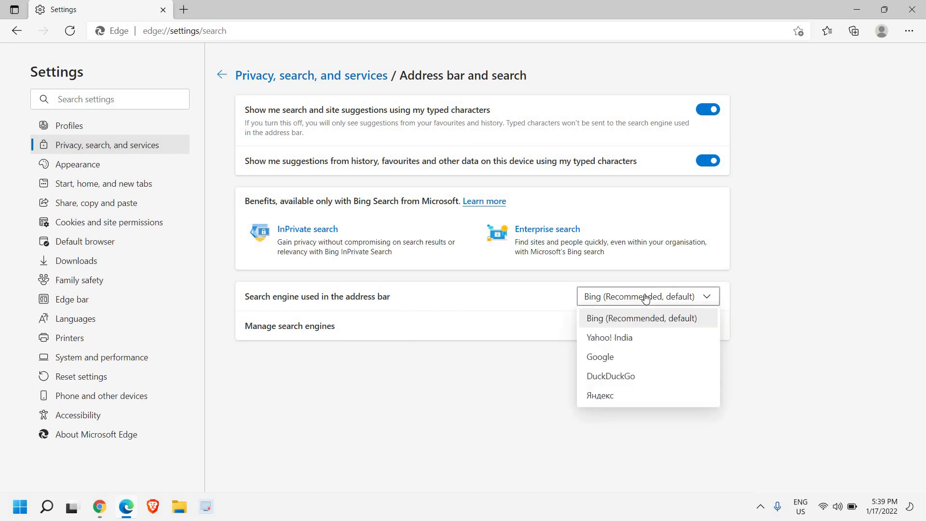
{"action": "left_click", "coordinate": [601, 357]}
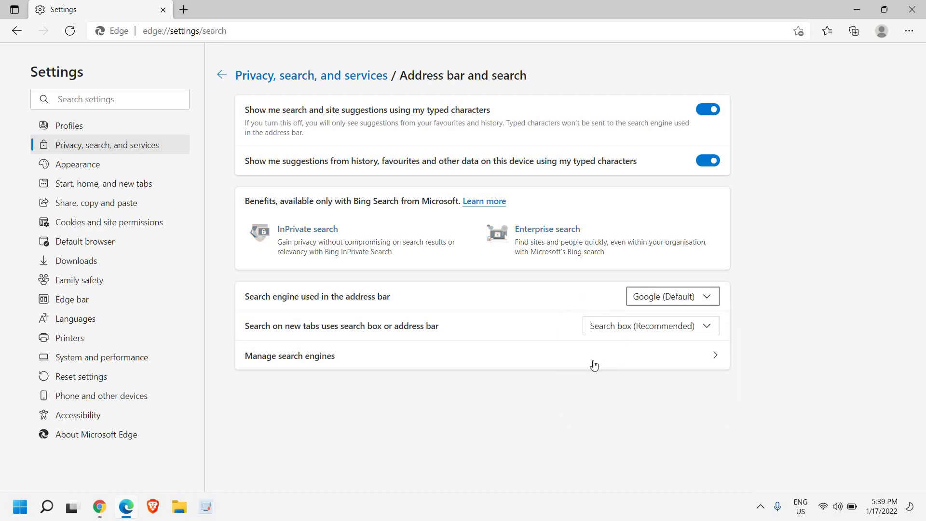
{"action": "left_click", "coordinate": [912, 9]}
{"action": "left_click", "coordinate": [126, 506]}
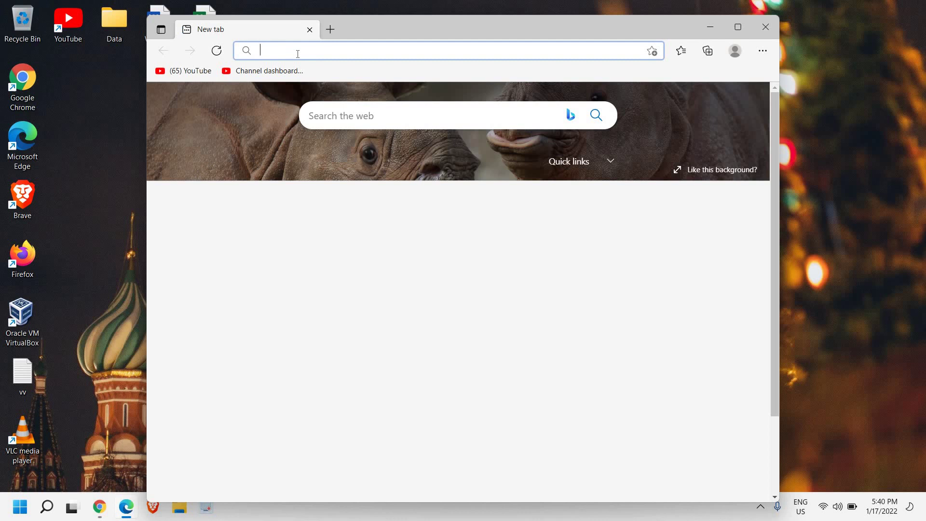
{"action": "type", "text": "facebook"}
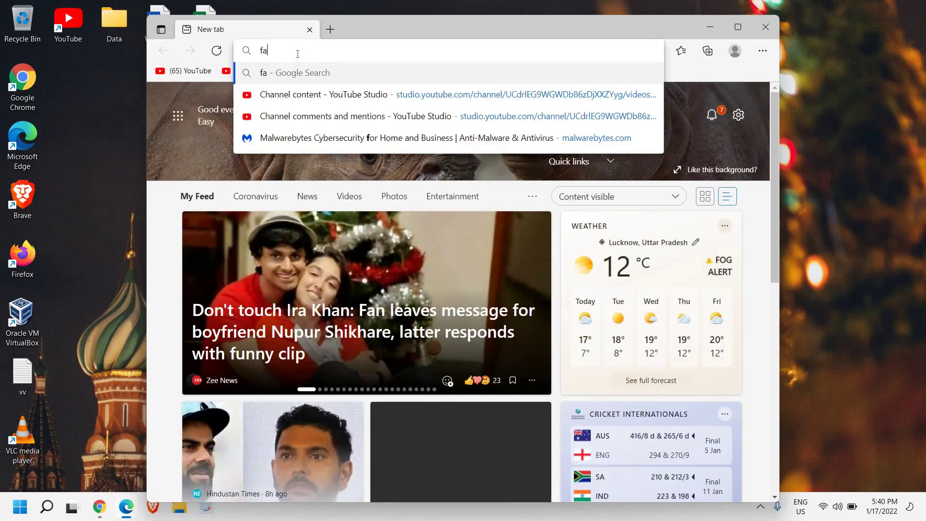
{"action": "key", "text": "Return"}
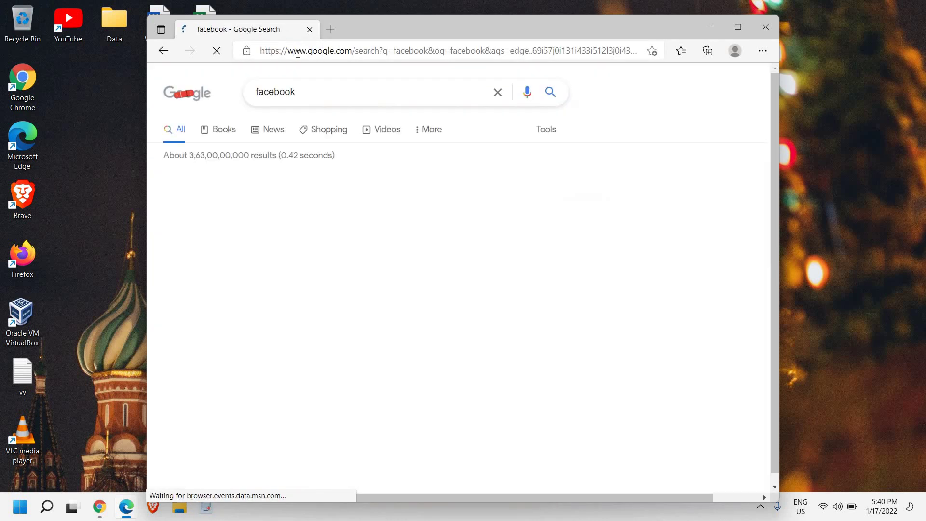
{"action": "left_click", "coordinate": [740, 27]}
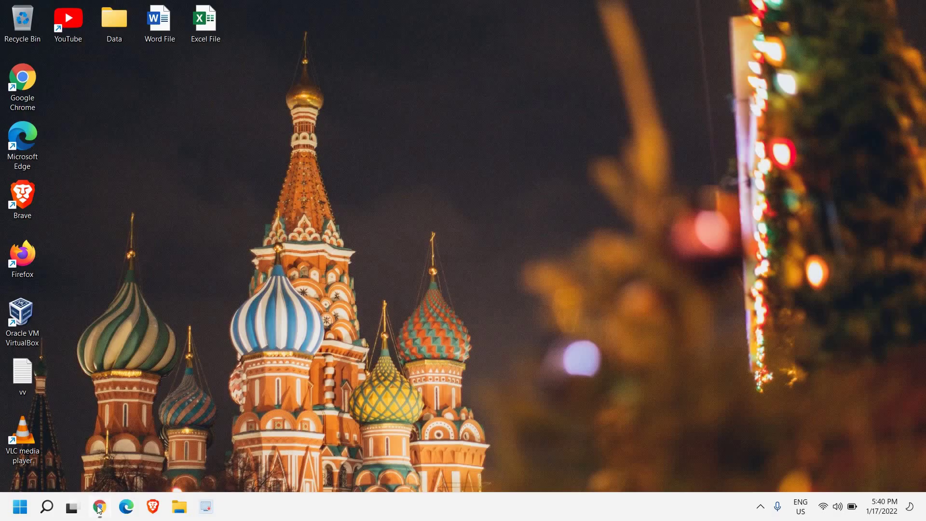
- In Chrome's Search engine settings, keep Google selected as the address-bar search engine
{"action": "left_click", "coordinate": [99, 508]}
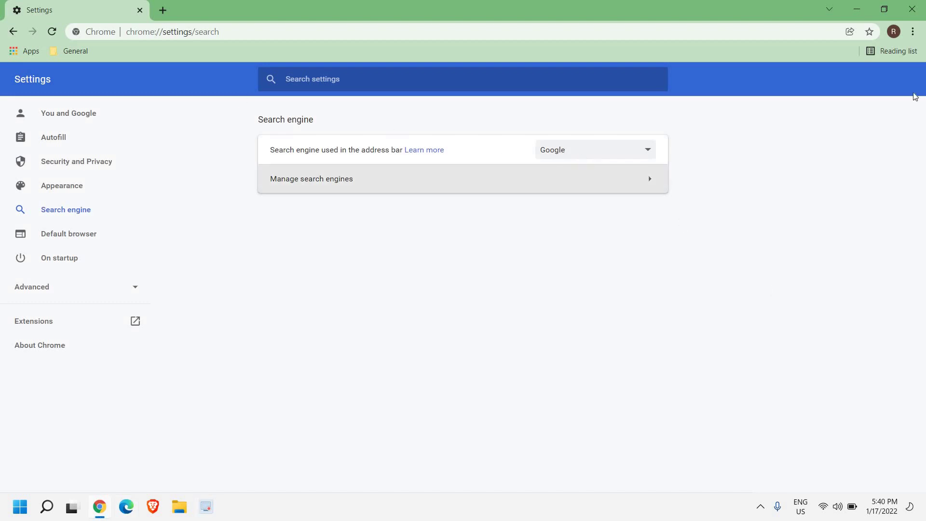
{"action": "left_click", "coordinate": [913, 32]}
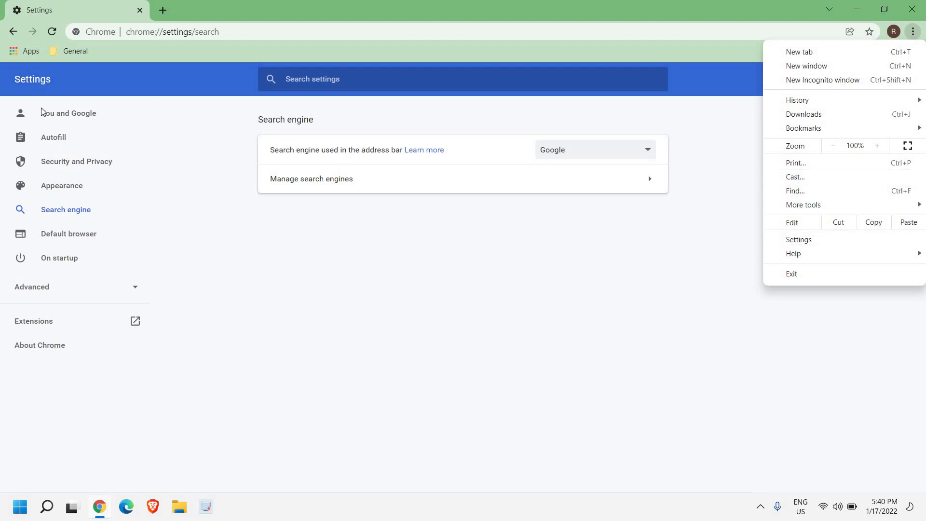
{"action": "left_click", "coordinate": [48, 215]}
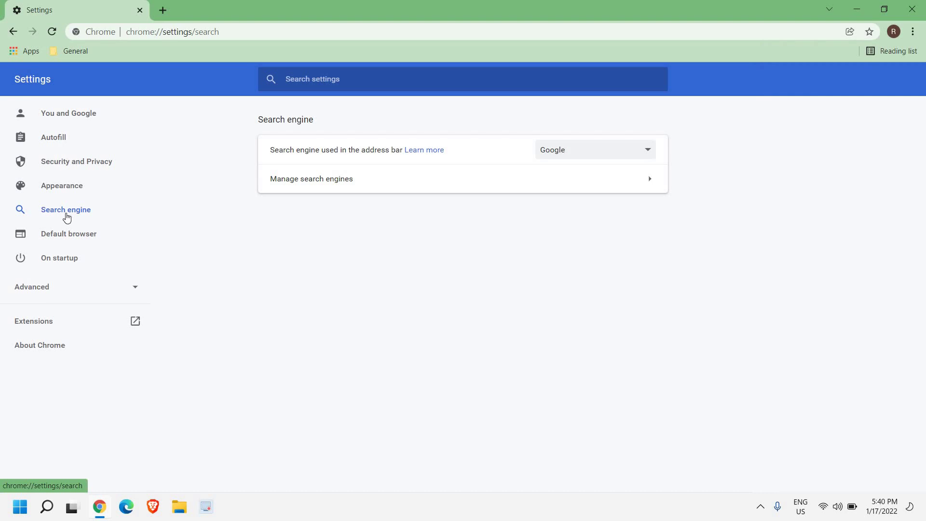
{"action": "left_click", "coordinate": [593, 150]}
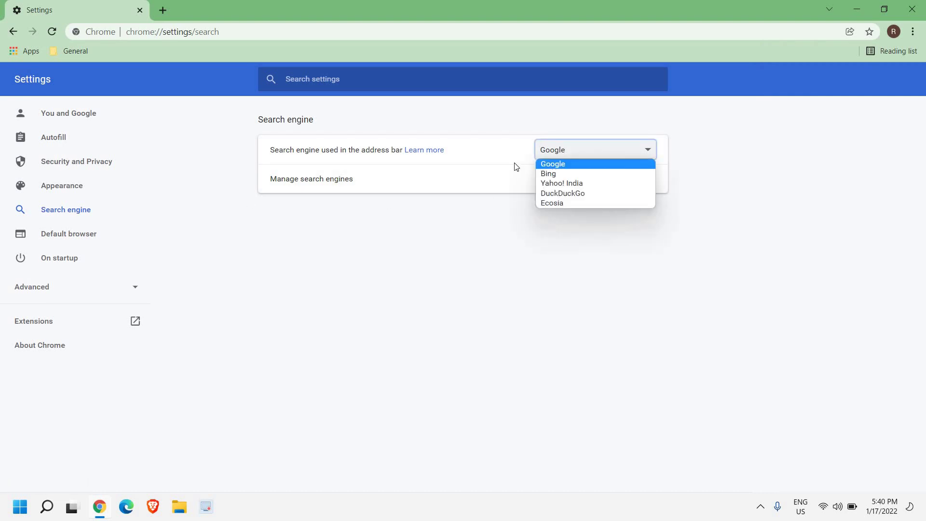
{"action": "left_click", "coordinate": [548, 163]}
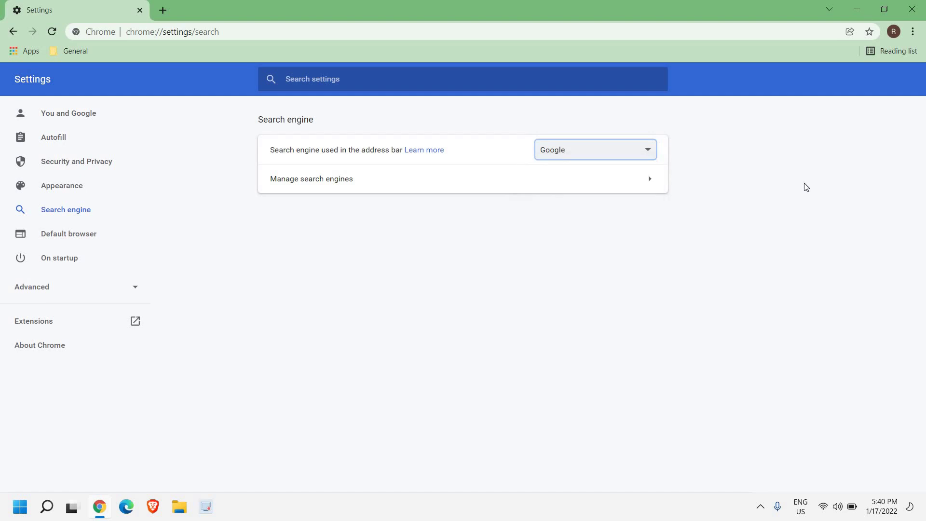